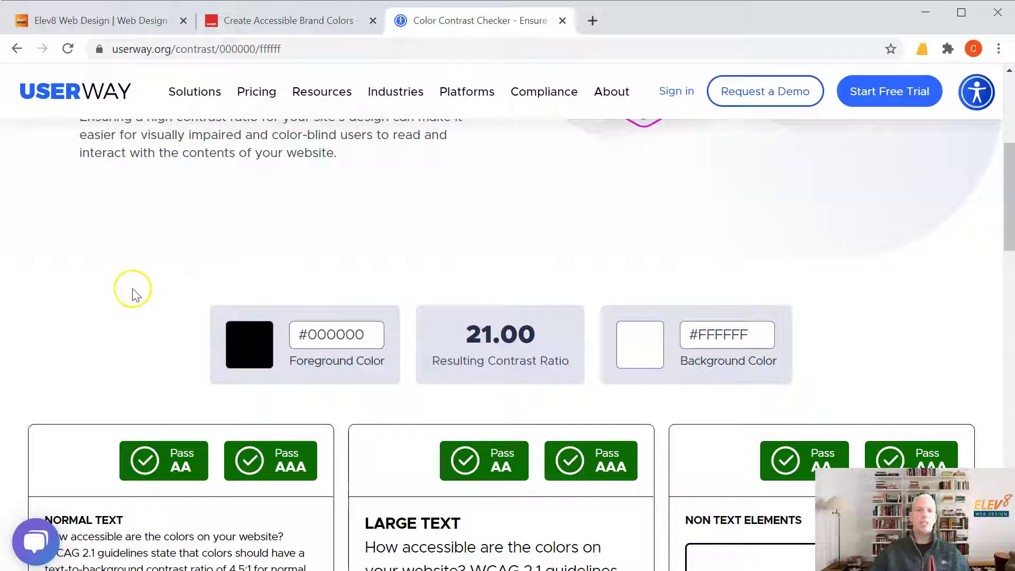
Look over the Contrast Checker's WCAG guidelines, color settings and AA/AAA result cards
scroll(222, 312, "down", 3)
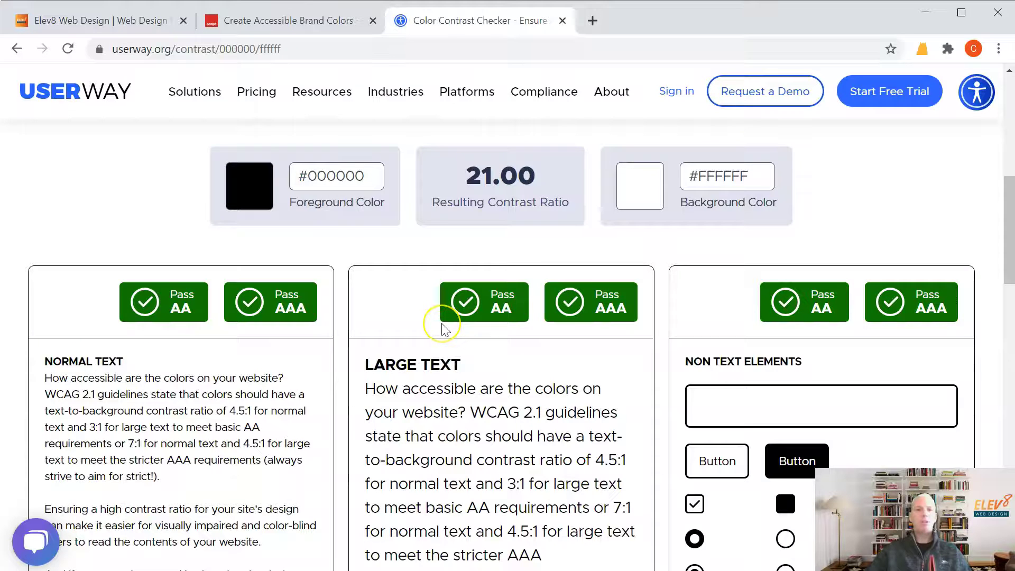
scroll(441, 322, "down", 4)
scroll(441, 323, "up", 10)
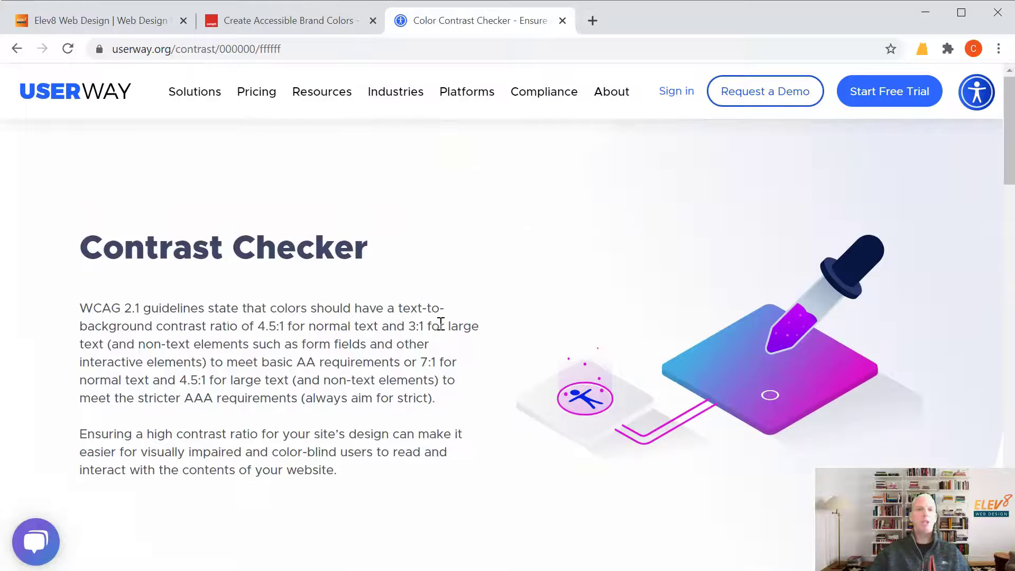
scroll(441, 324, "down", 5)
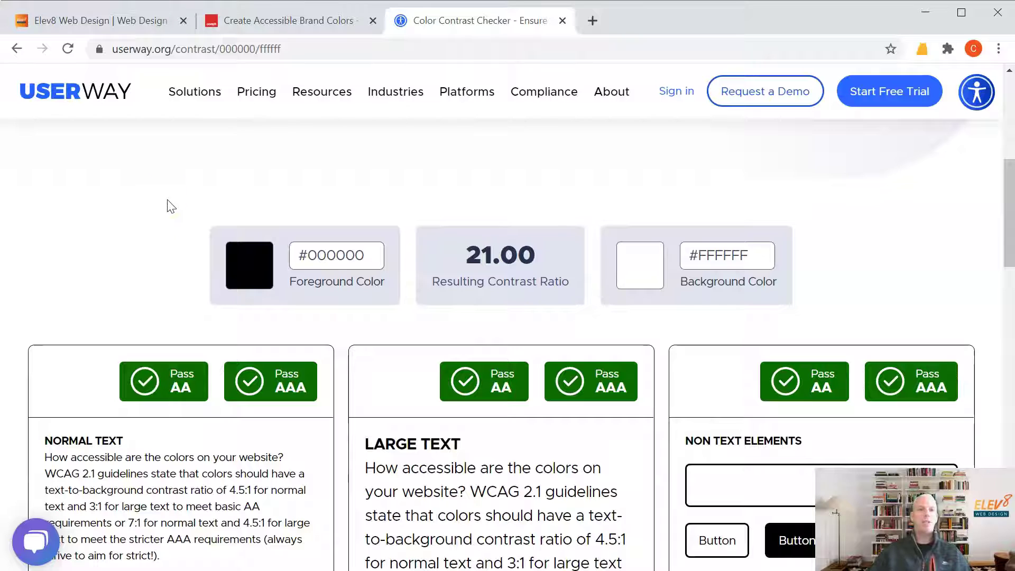
Switch to the Elev8 Web Design homepage and look through it down to the Web Design, SEO and WordPress Training section
left_click(120, 25)
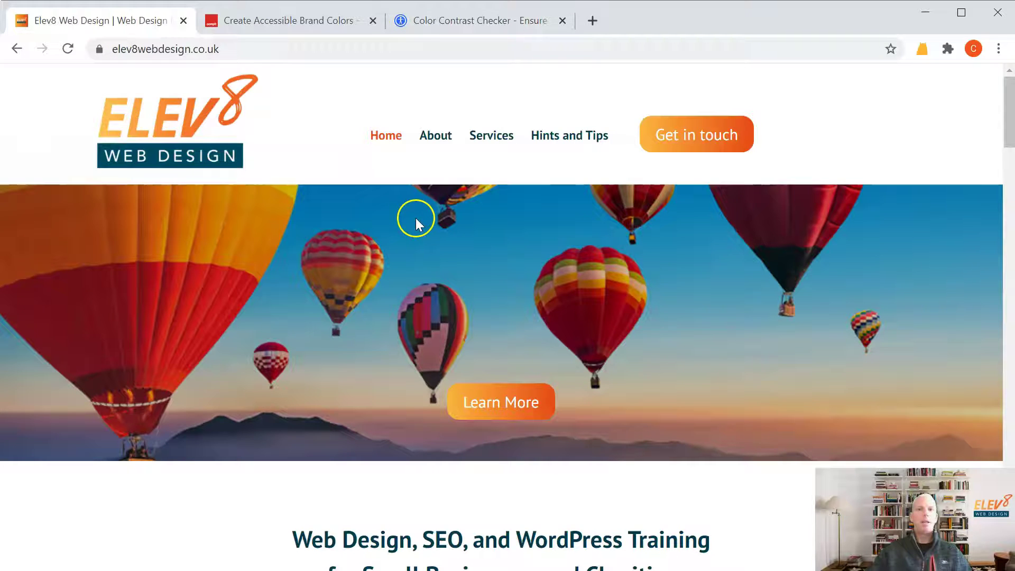
scroll(432, 207, "down", 4)
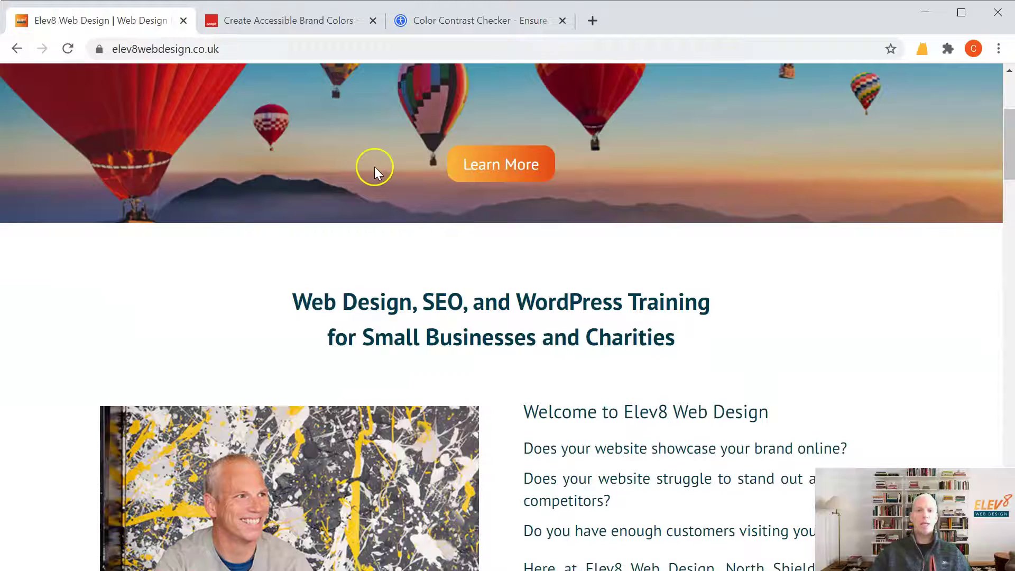
scroll(374, 167, "down", 4)
scroll(375, 167, "down", 10)
scroll(378, 174, "up", 2)
scroll(379, 174, "down", 2)
scroll(311, 152, "up", 3)
scroll(291, 189, "down", 3)
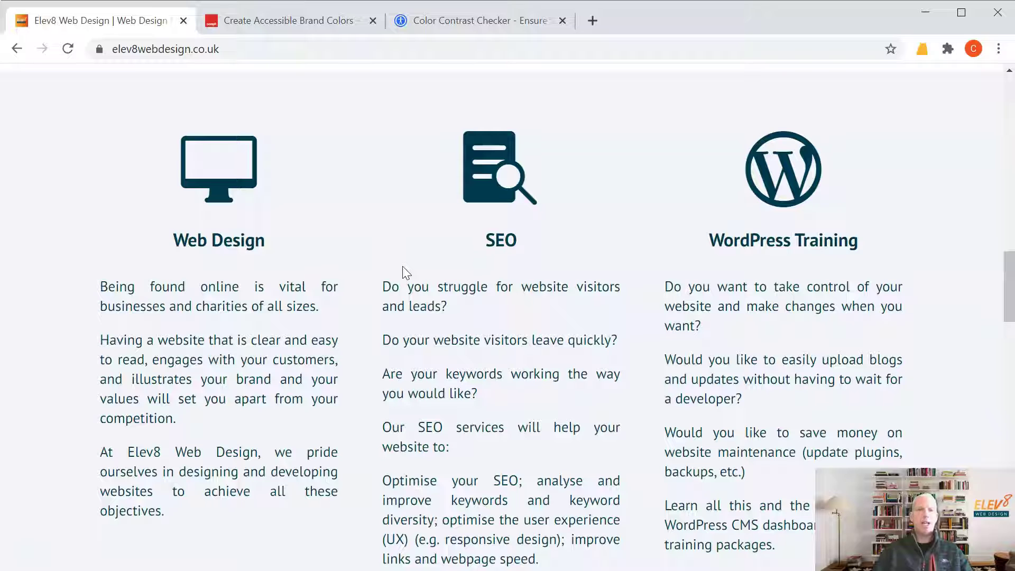
Open the developer tools, inspect the background of the Web Design services section, and copy its background-color value #f3f5f9
key("ctrl+shift+i")
left_click(420, 243)
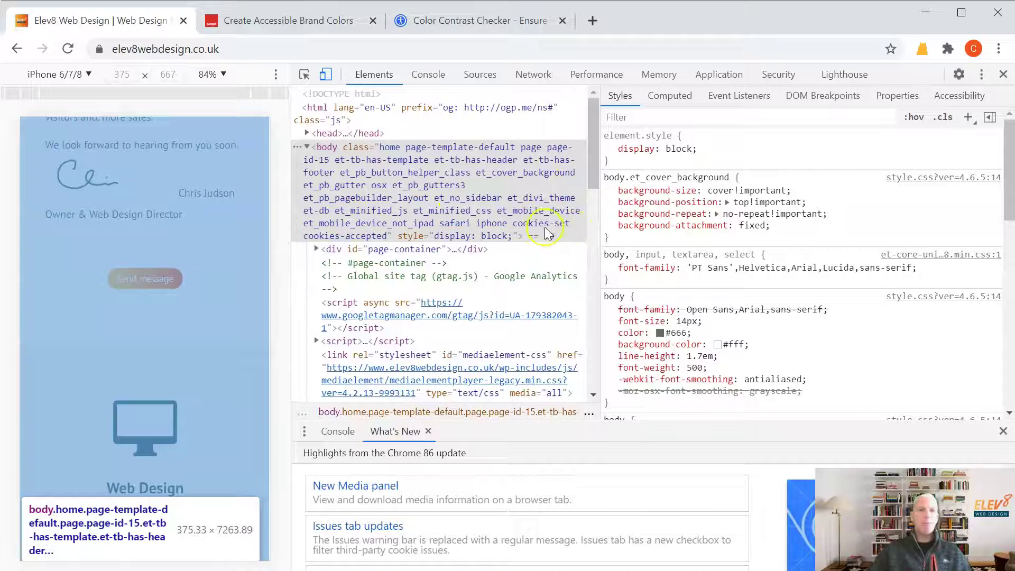
left_click(311, 76)
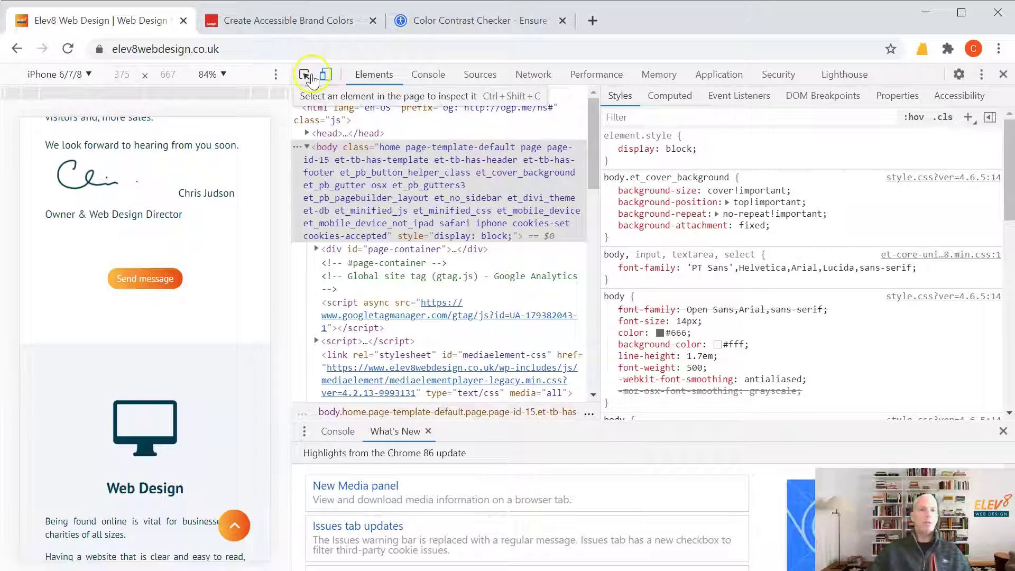
left_click(40, 376)
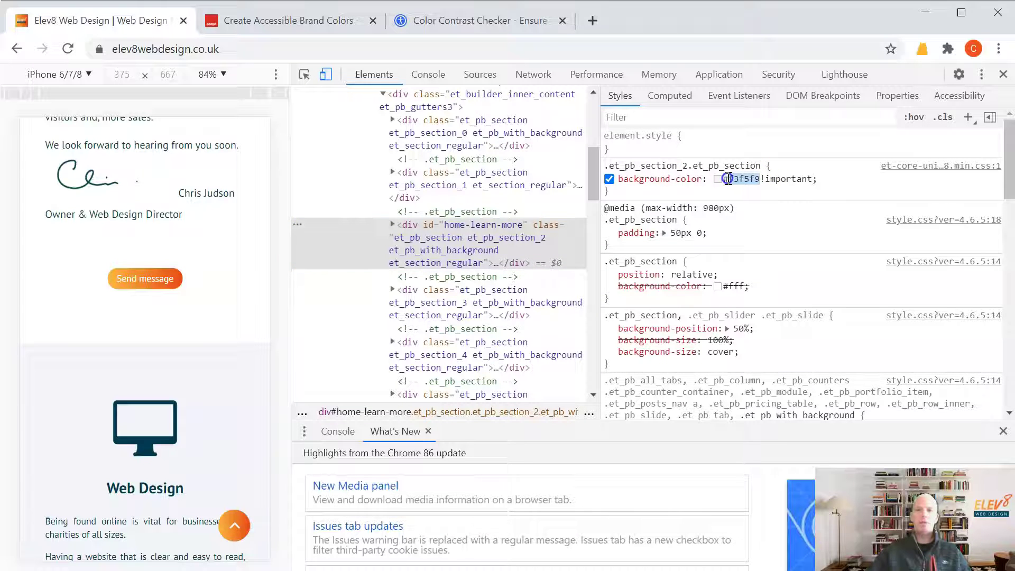
left_click(747, 175)
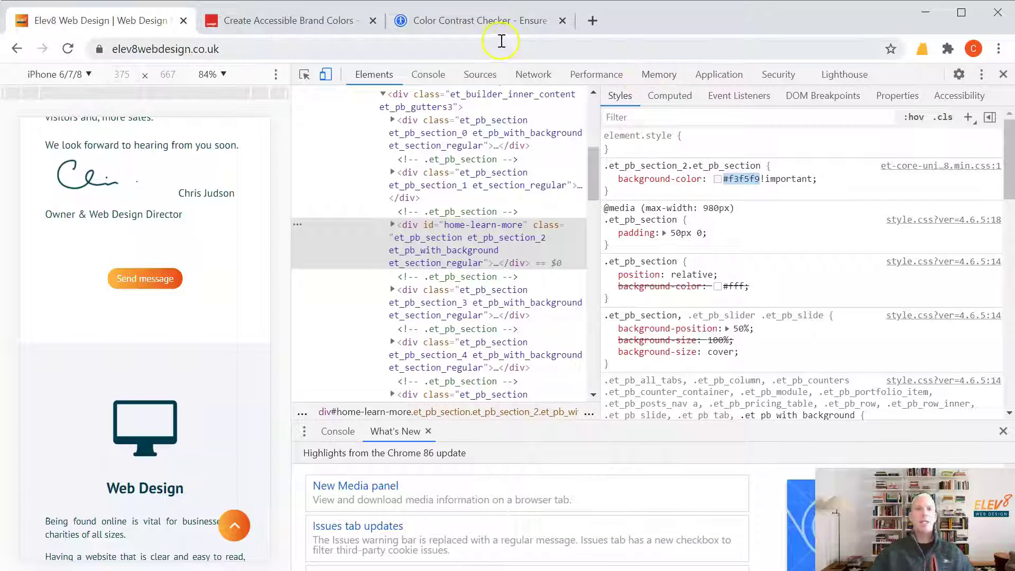
Set the background color in the UserWay Contrast Checker to #F3F5F9
left_click(469, 21)
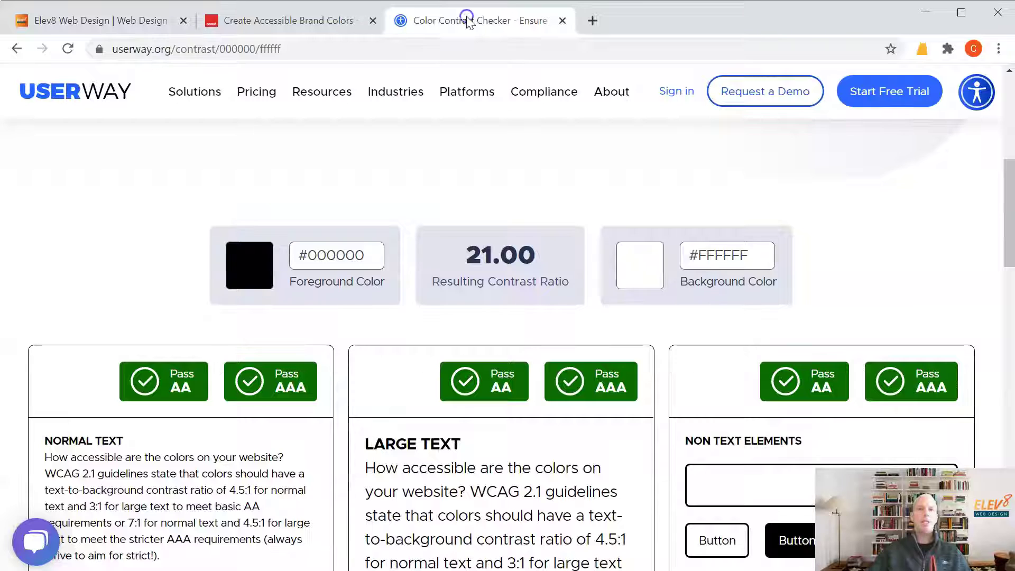
left_click(757, 255)
scroll(664, 238, "down", 1)
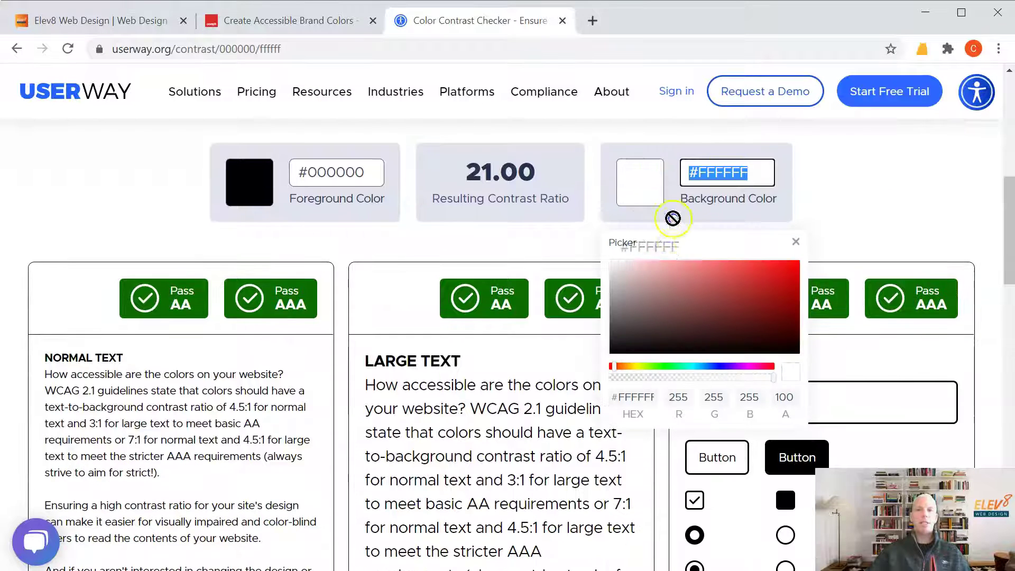
type("#F3F5F9")
left_click(676, 225)
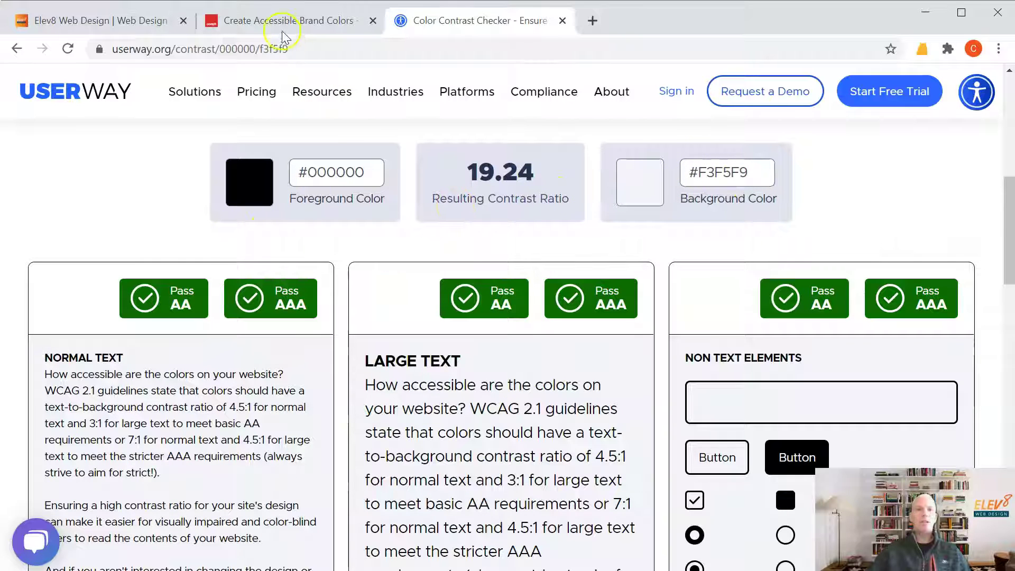
Back on the Elev8 page, inspect the monitor icon above Web Design and copy its color value #003a4e
left_click(148, 20)
scroll(106, 422, "down", 3)
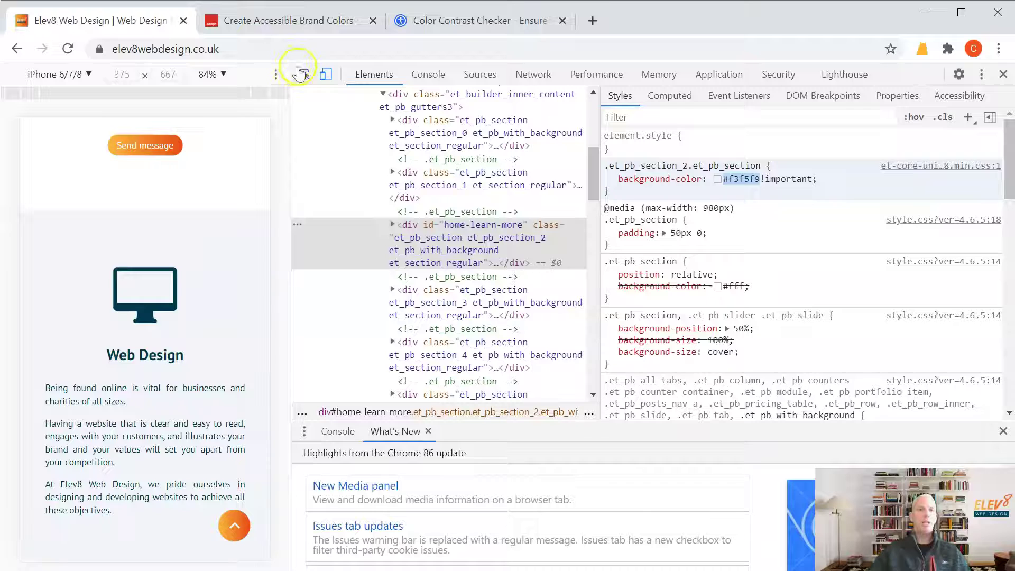
left_click(304, 74)
left_click(135, 315)
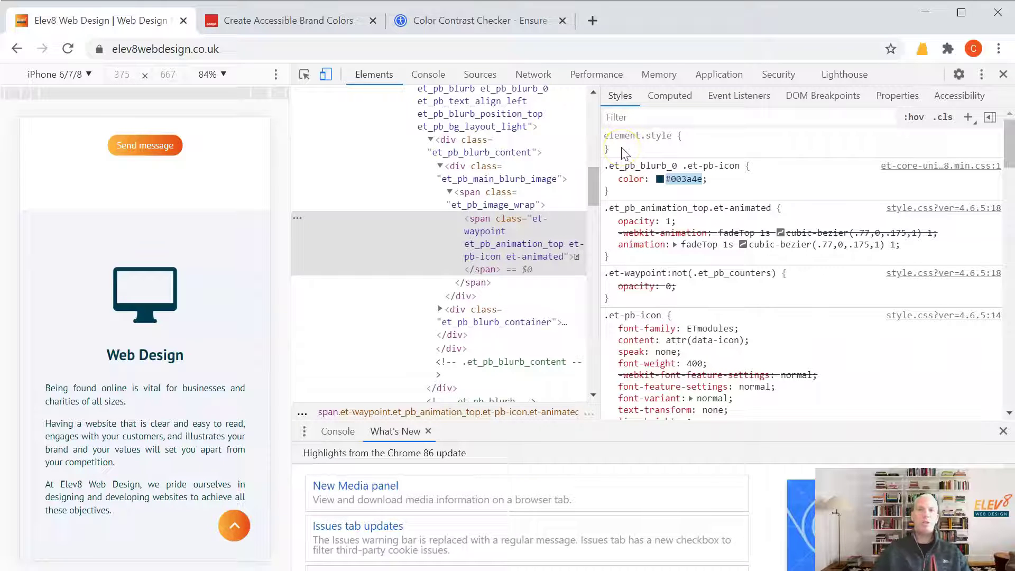
Set the Contrast Checker's foreground color to #003A4E and review the AA and AAA ratings for each element type
left_click(521, 21)
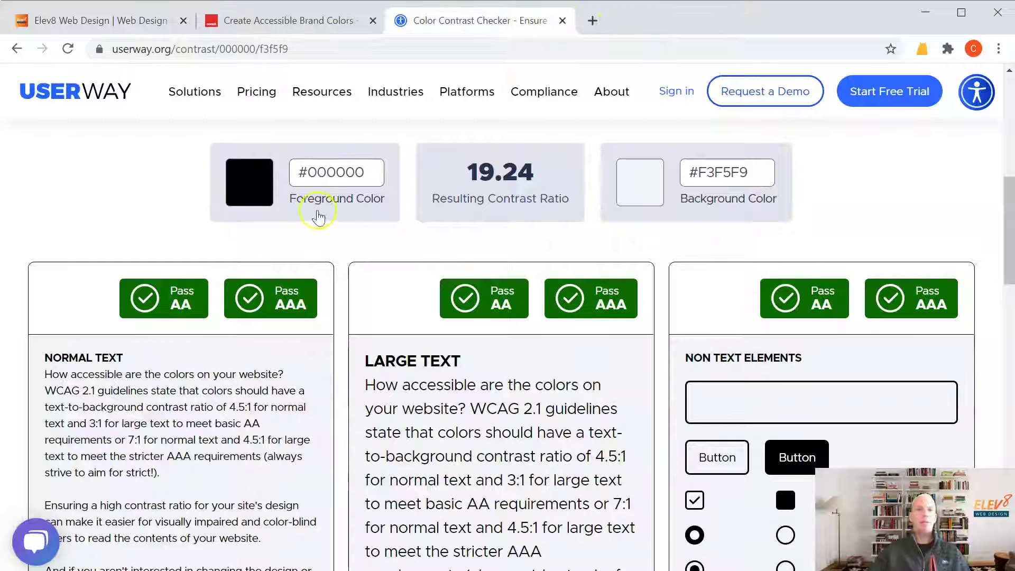
left_click(382, 176)
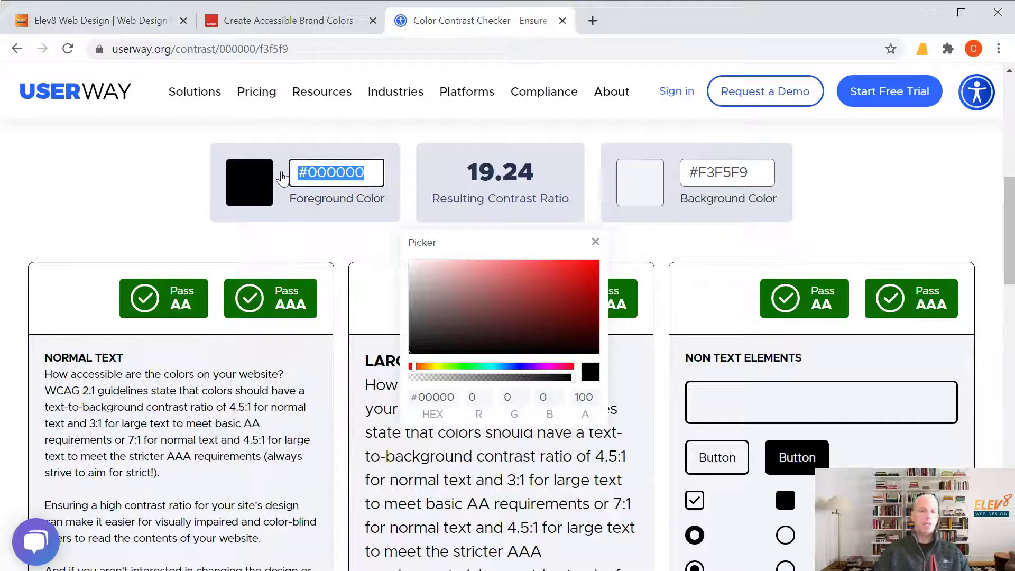
type("#003A4E")
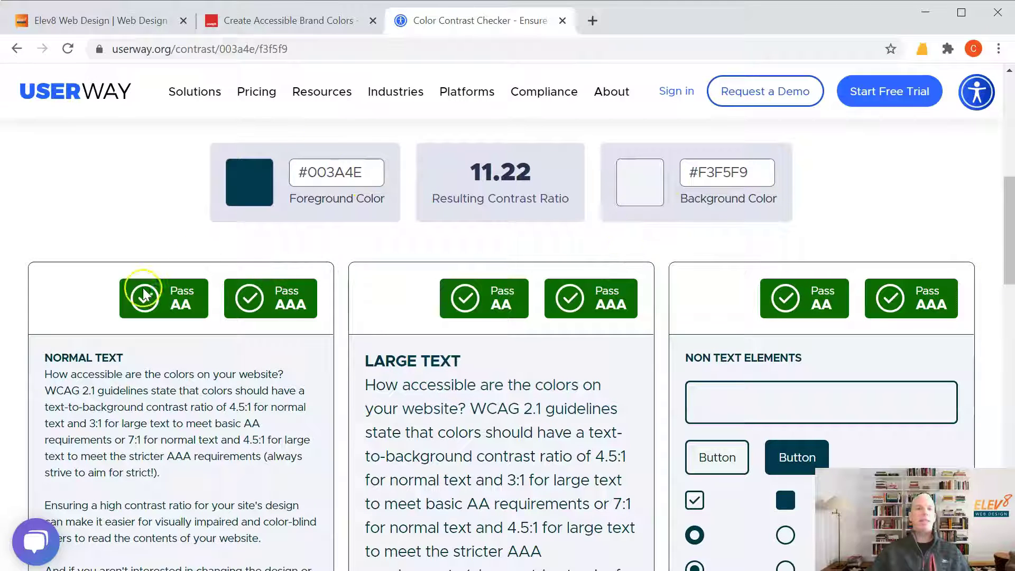
scroll(330, 274, "down", 4)
scroll(338, 275, "up", 3)
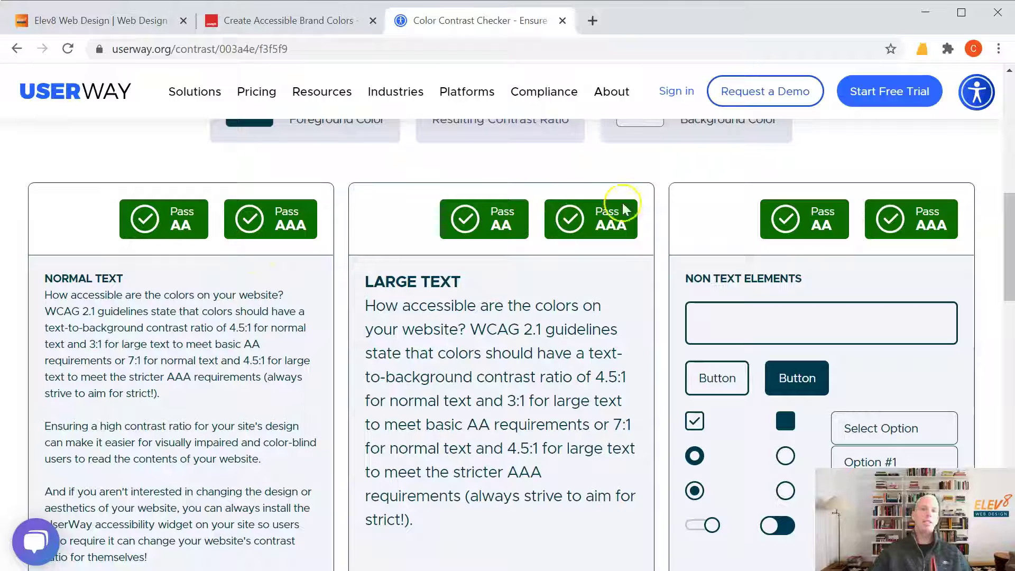
scroll(373, 271, "up", 3)
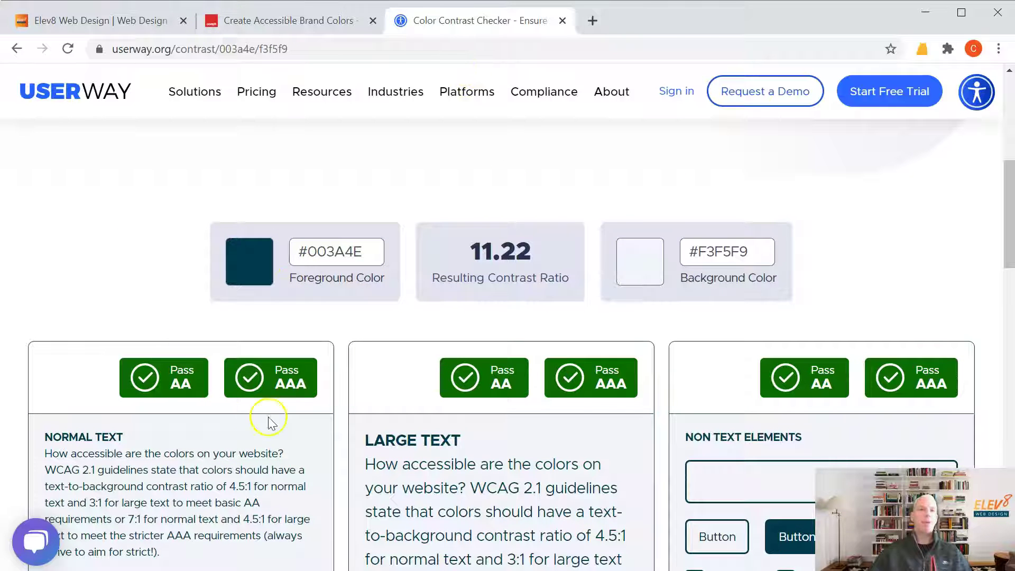
Return to the Elev8 page and inspect the background container of the Web Design services section
left_click(113, 20)
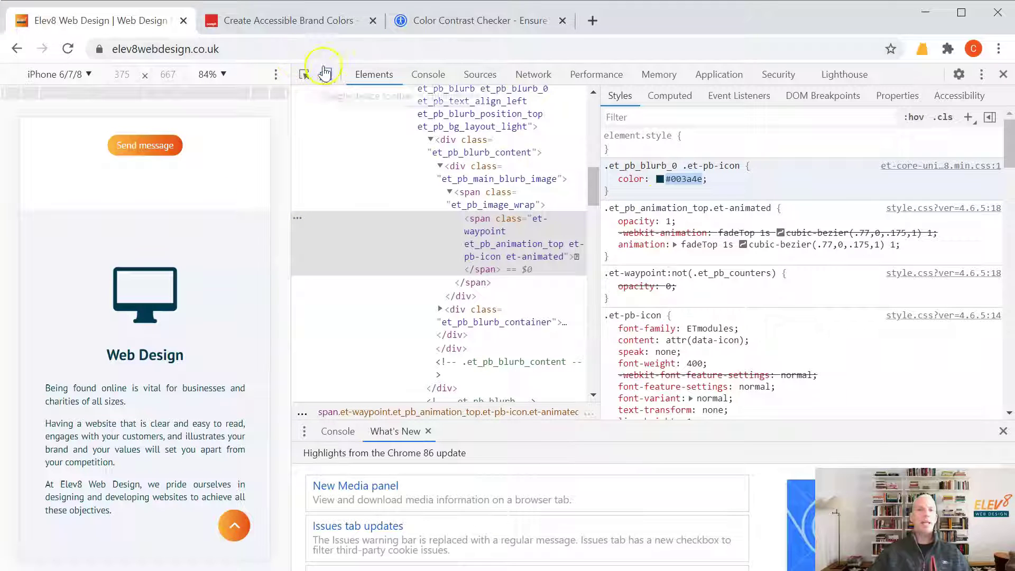
left_click(307, 76)
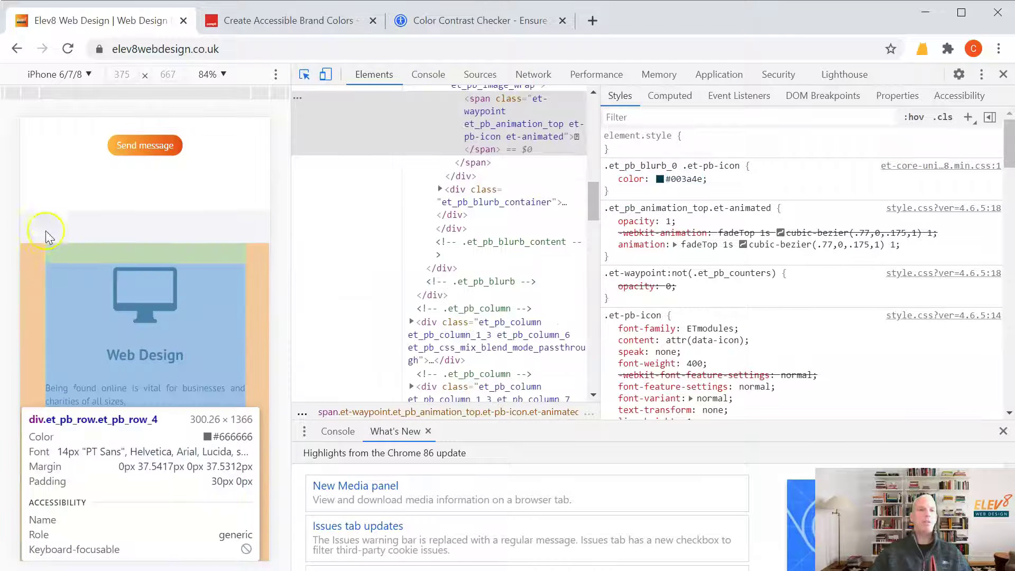
left_click(41, 218)
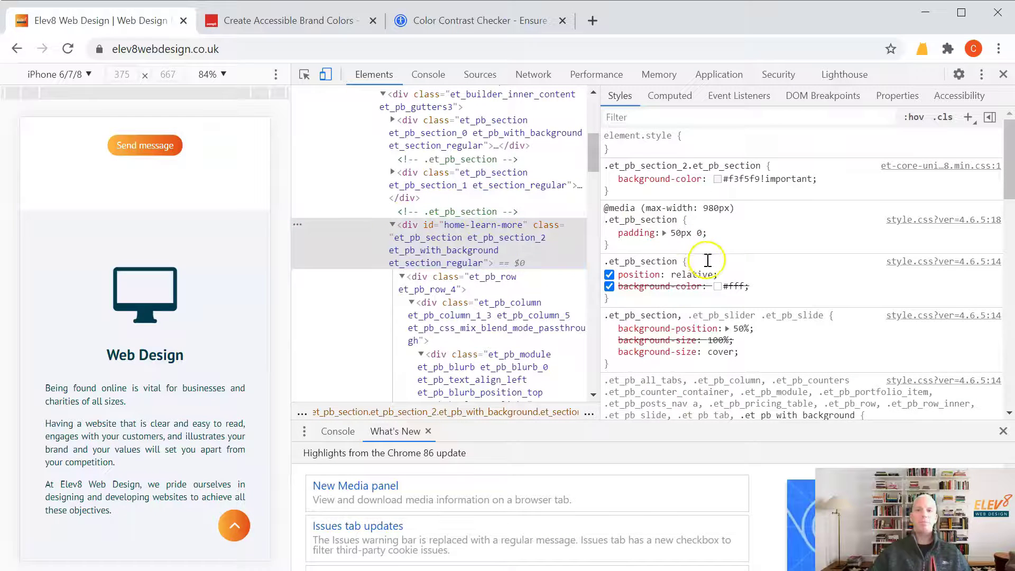
left_click(304, 74)
left_click(49, 233)
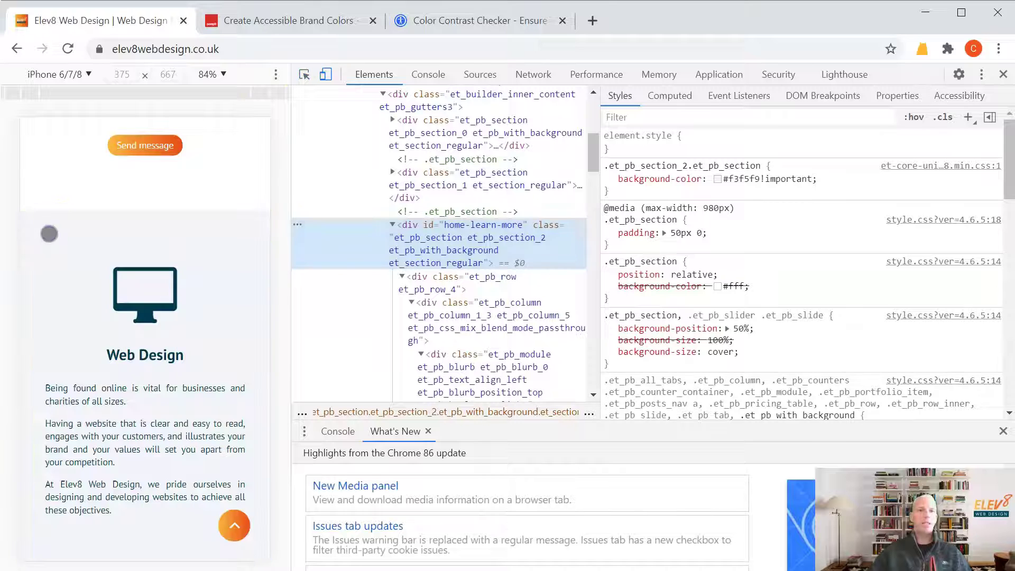
left_click(304, 74)
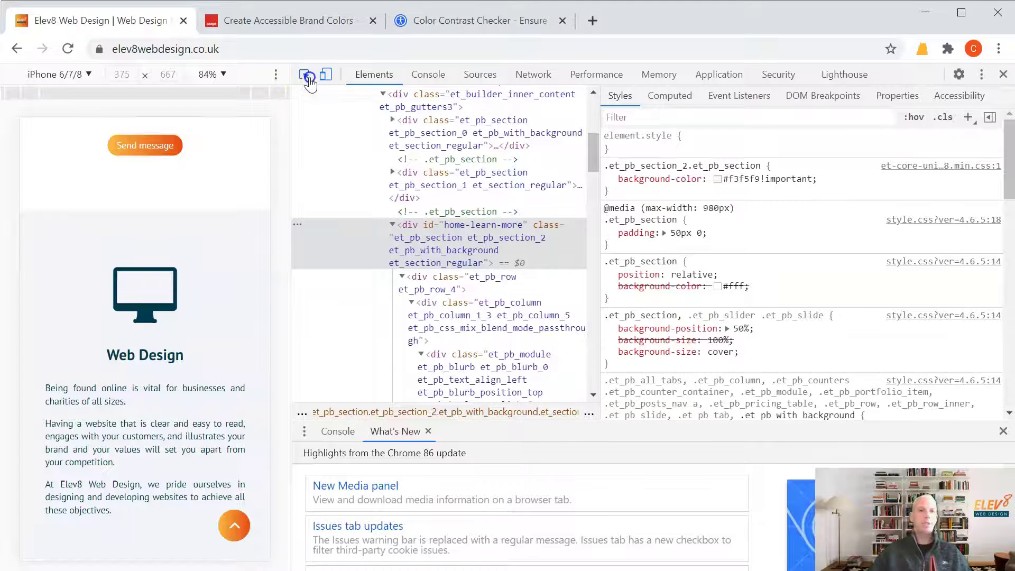
left_click(74, 225)
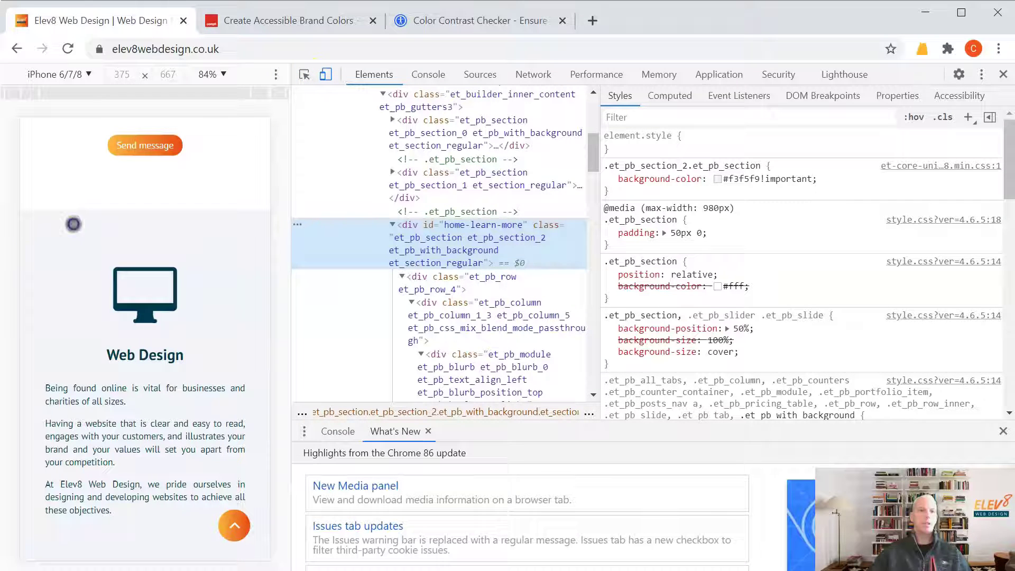
Set the home-learn-more section's background-color to #666666, keeping the !important flag
left_click(754, 179)
left_click(748, 179)
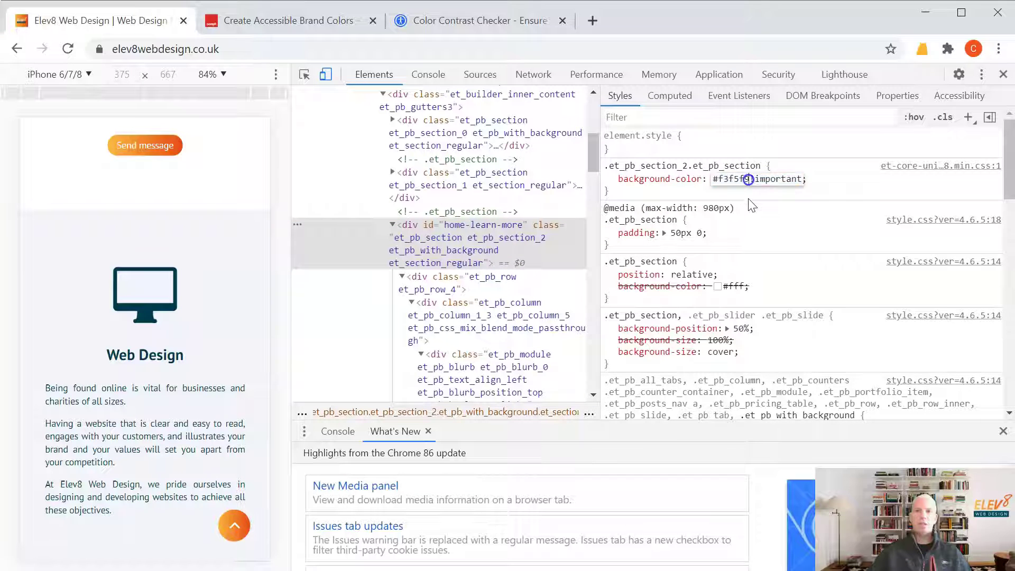
key("BackSpace")
key("BackSpace")
key("BackSpace")
key("BackSpace")
key("BackSpace")
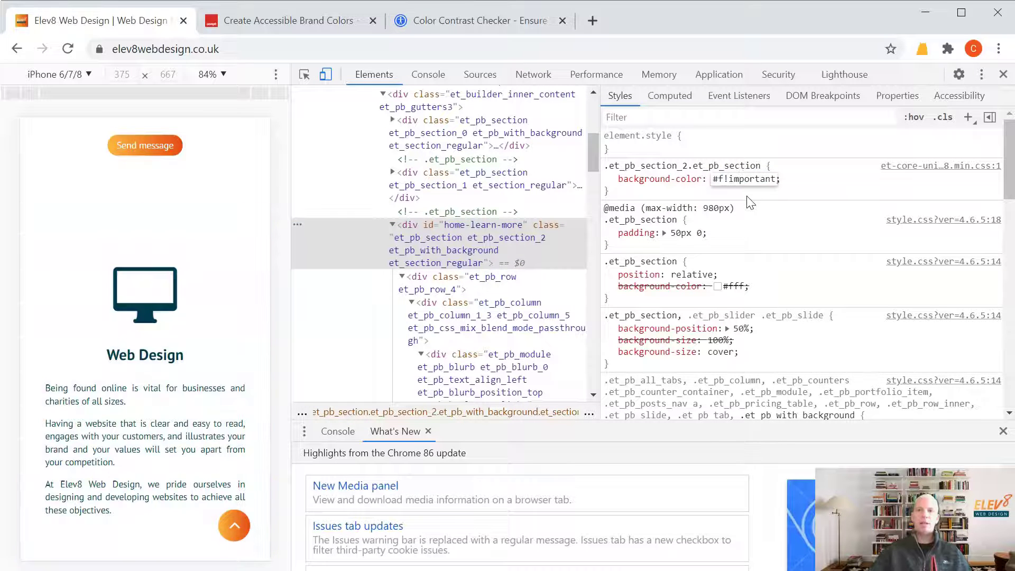
type("666666")
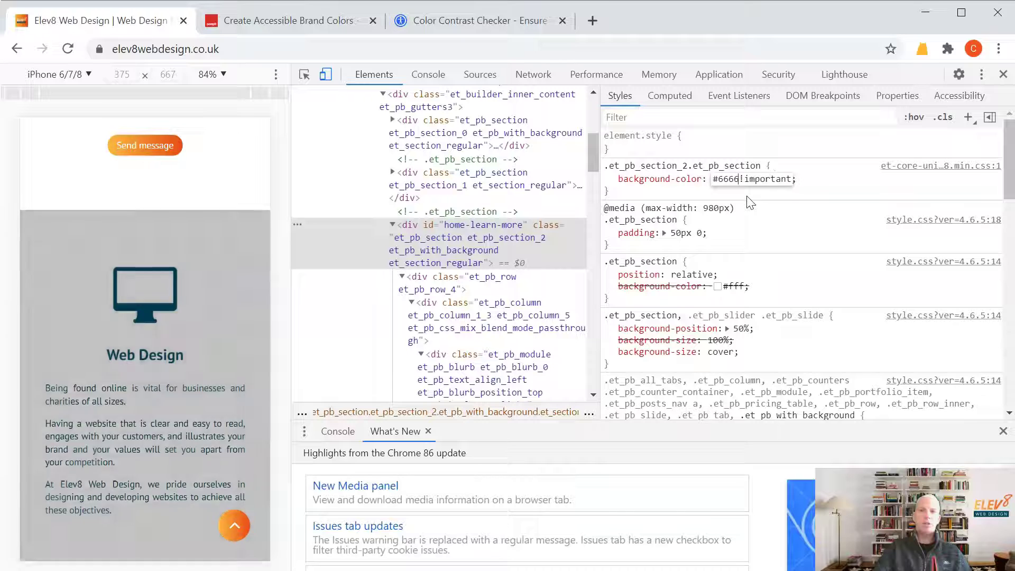
key("Return")
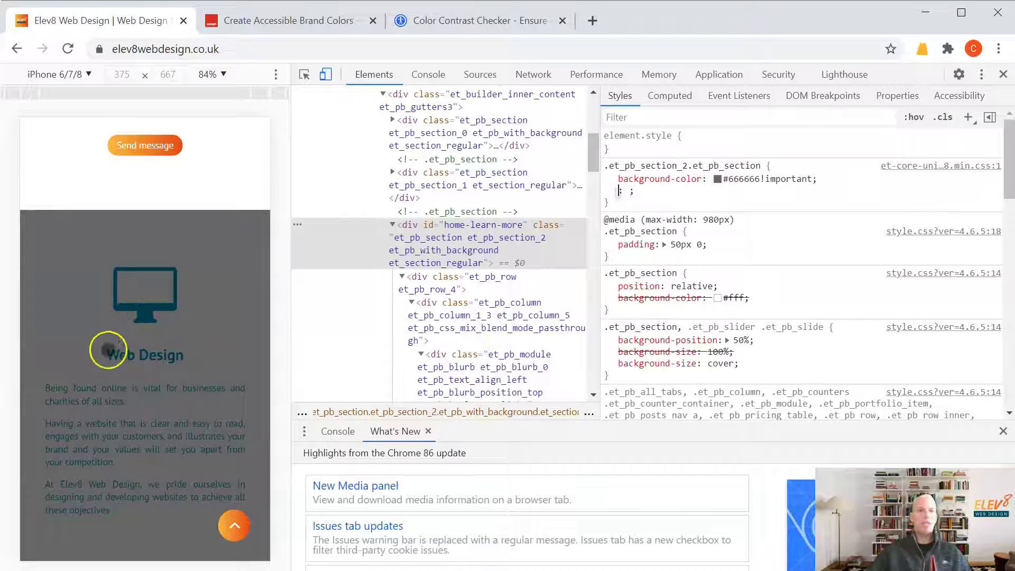
Copy the section's #666666 value and set it as the background color in the Contrast Checker
left_click(761, 176)
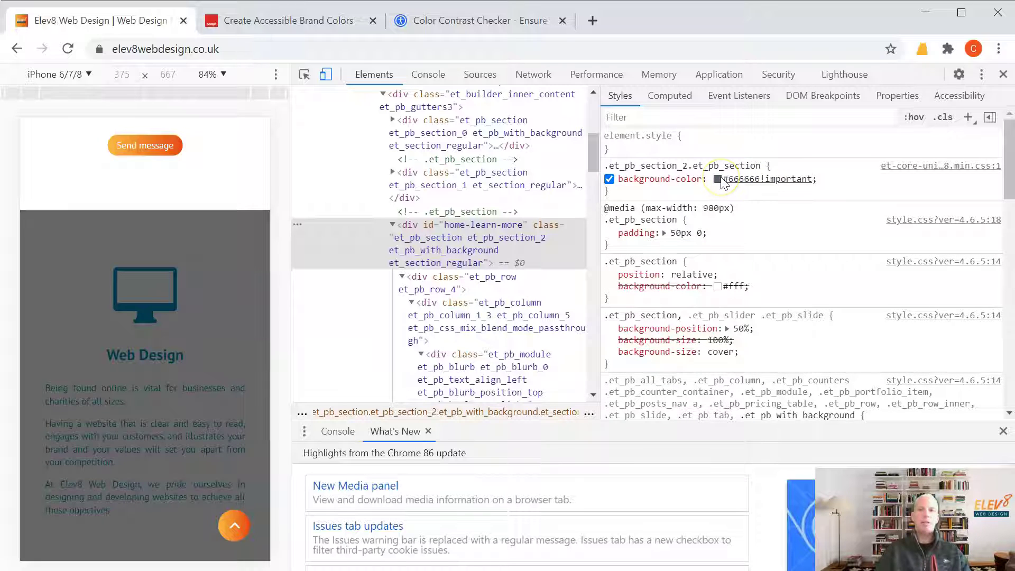
left_click(767, 175)
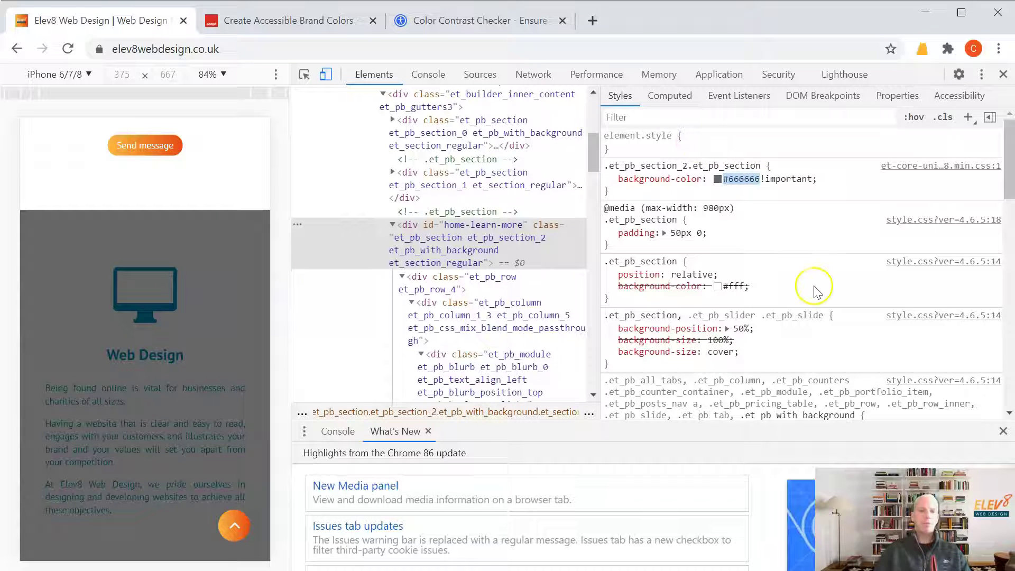
left_click(476, 33)
left_click(756, 247)
scroll(759, 248, "down", 1)
left_click_drag(757, 168, 675, 169)
type("#666666")
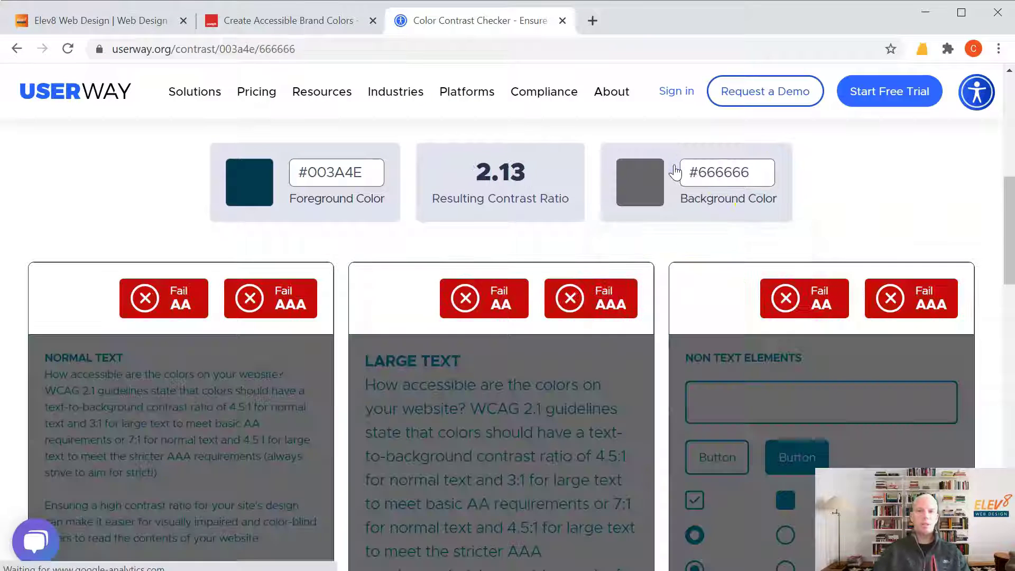
Examine the contrast ratio, AA/AAA ratings and previews for normal text, large text and non-text elements
scroll(245, 199, "down", 3)
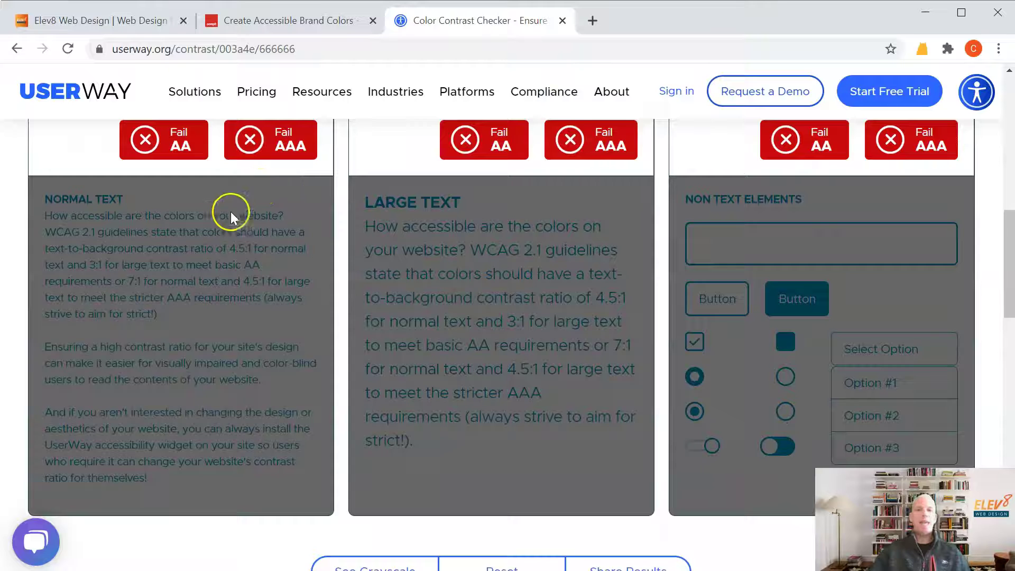
scroll(507, 222, "up", 1)
scroll(505, 239, "down", 1)
scroll(410, 265, "down", 2)
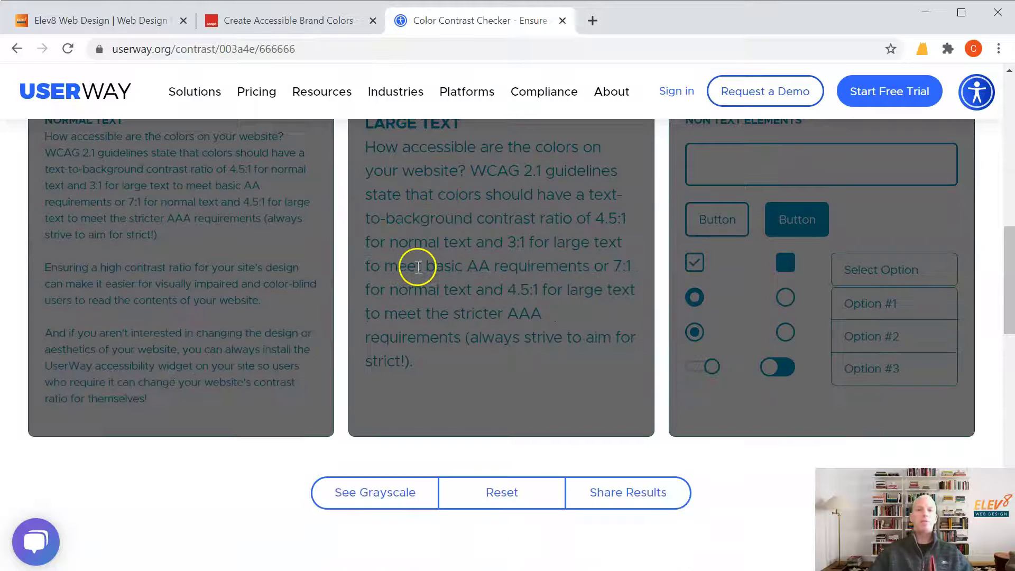
scroll(417, 265, "down", 3)
scroll(404, 280, "up", 4)
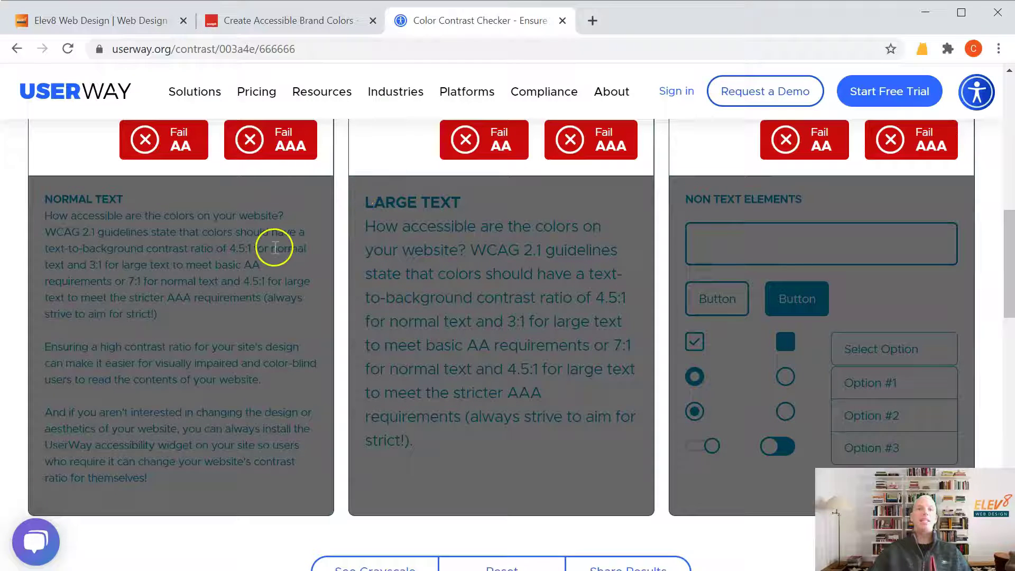
scroll(319, 262, "up", 5)
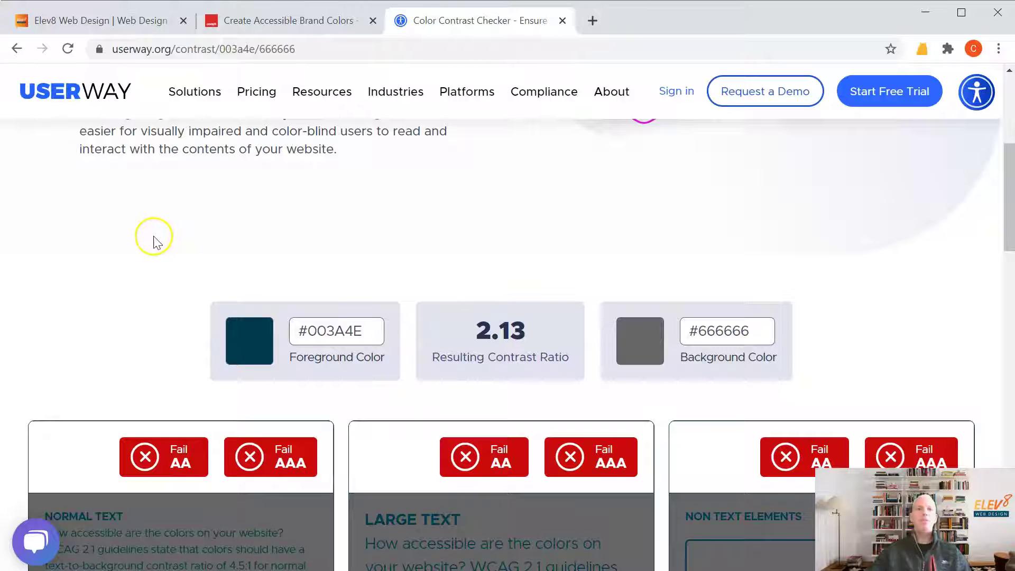
scroll(152, 236, "down", 3)
scroll(151, 237, "up", 10)
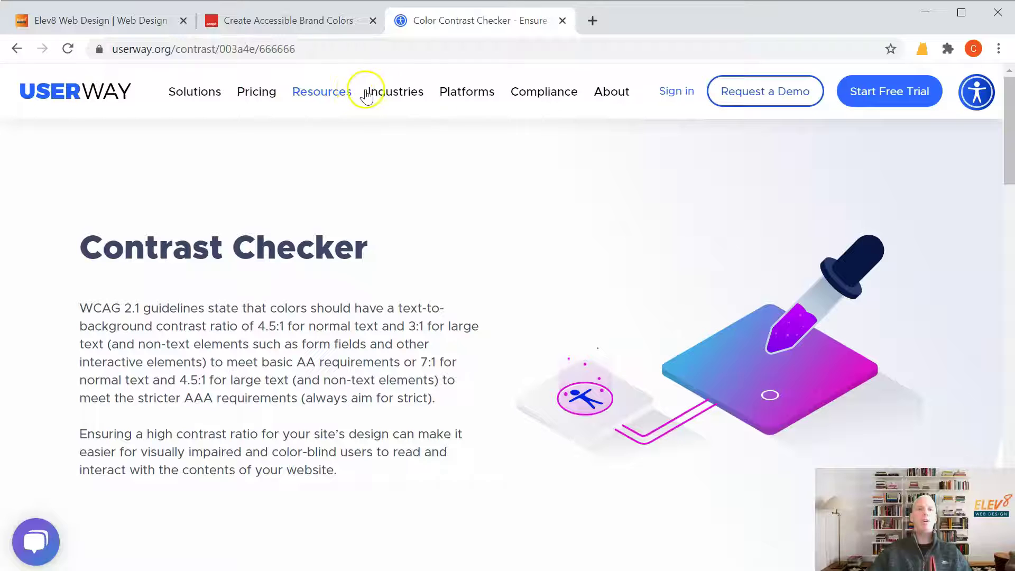
Open UserWay's accessibility widget page from the site's solutions
left_click(180, 93)
left_click(378, 163)
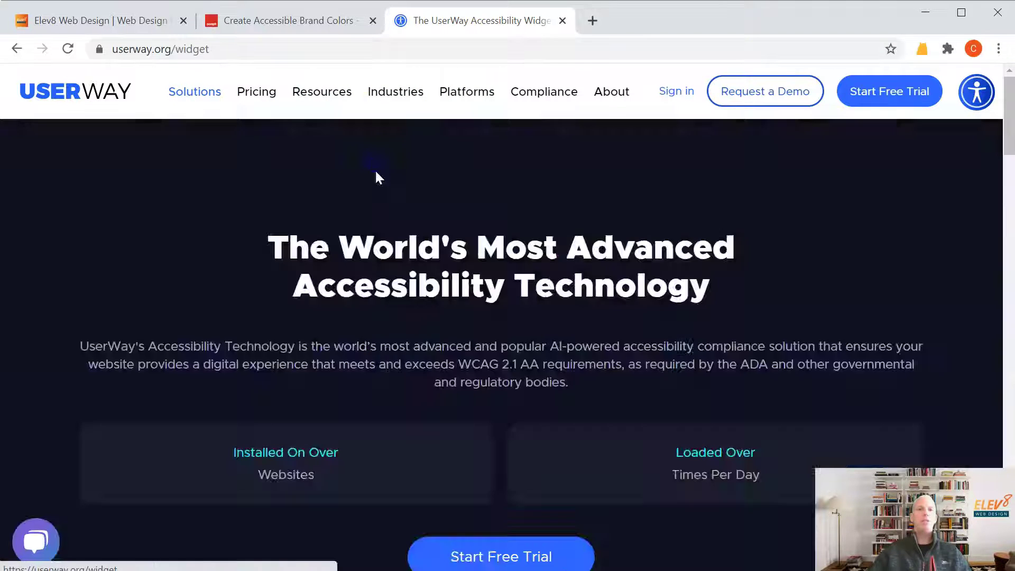